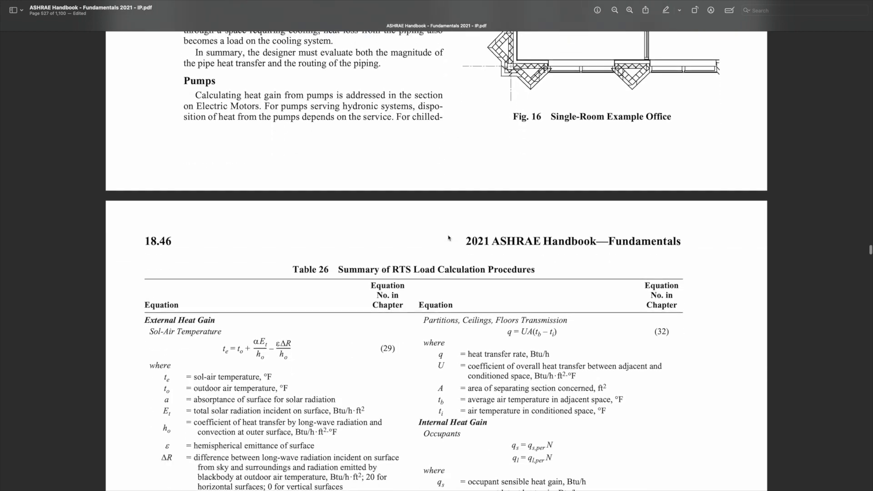
{"action": "scroll", "coordinate": [448, 237], "scroll_direction": "down", "scroll_amount": 3}
{"action": "scroll", "coordinate": [448, 237], "scroll_direction": "down", "scroll_amount": 2}
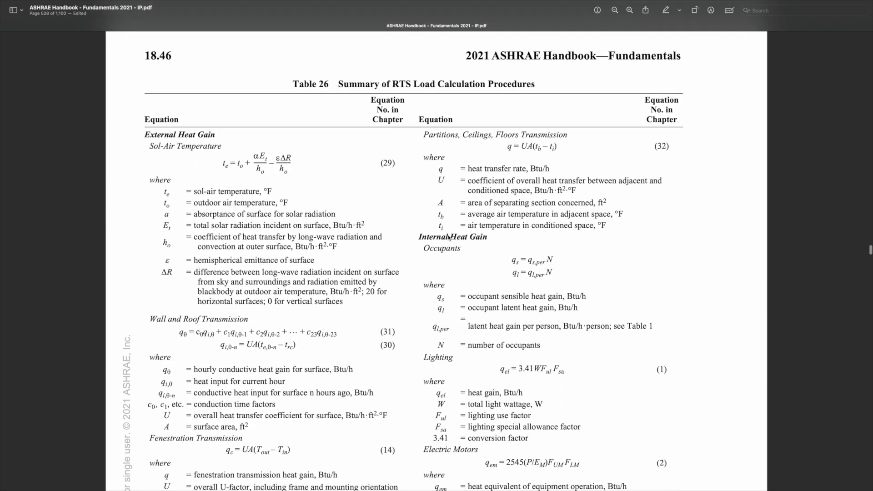
{"action": "scroll", "coordinate": [448, 238], "scroll_direction": "down", "scroll_amount": 5}
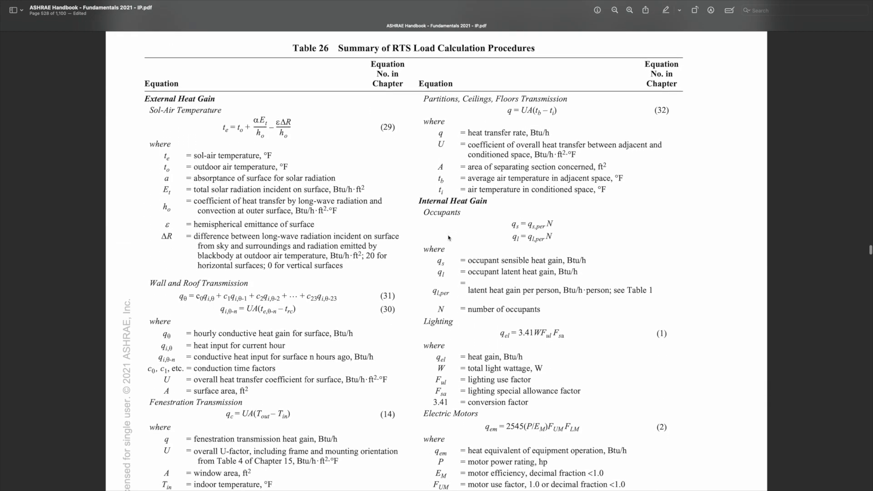
{"action": "scroll", "coordinate": [448, 237], "scroll_direction": "down", "scroll_amount": 4}
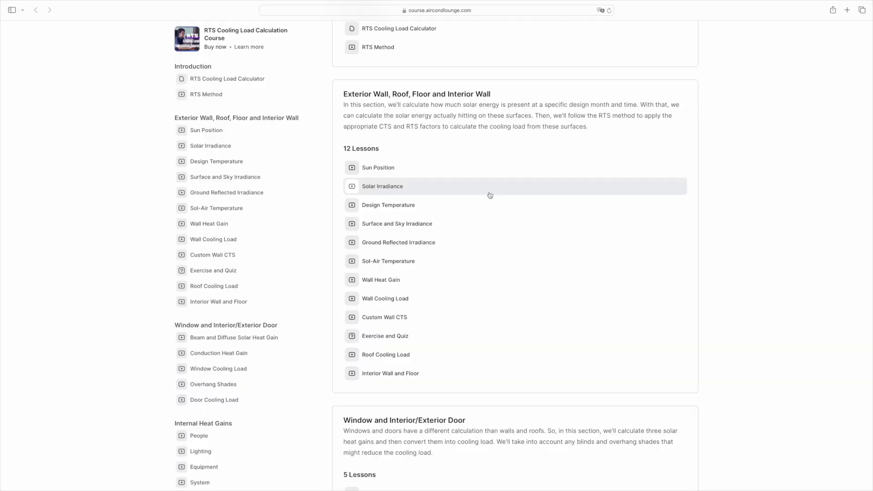
Step: Scroll down the RTS Cooling Load Calculation course lesson list in Safari
{"action": "scroll", "coordinate": [489, 195], "scroll_direction": "down", "scroll_amount": 10}
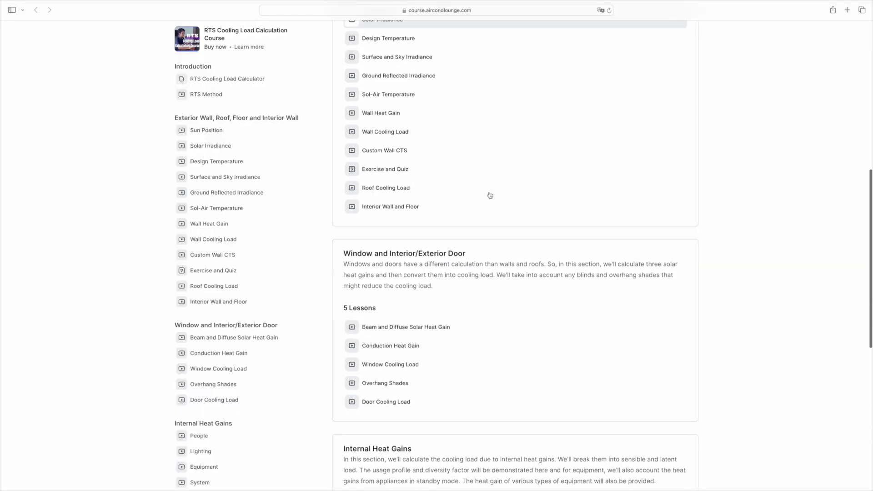
{"action": "scroll", "coordinate": [487, 192], "scroll_direction": "down", "scroll_amount": 2}
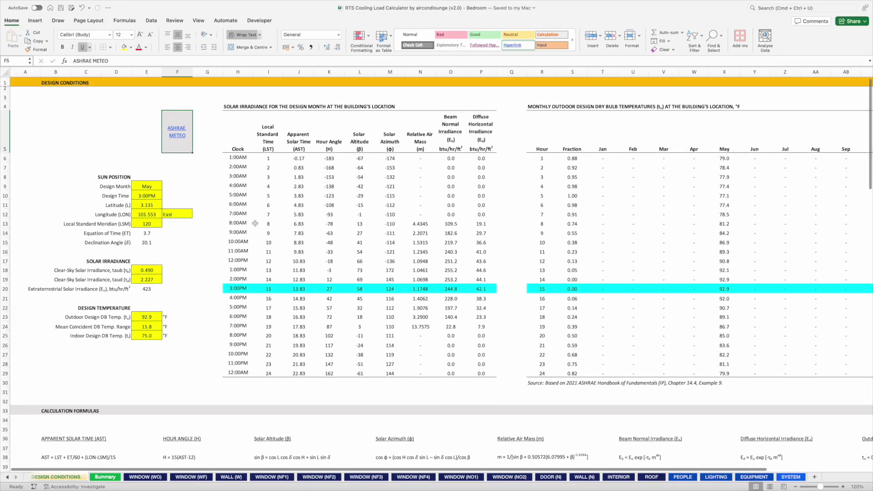
Step: Open the ASHRAE Meteo site full screen and search the map for 'kuala lumpur'
{"action": "left_click", "coordinate": [177, 132]}
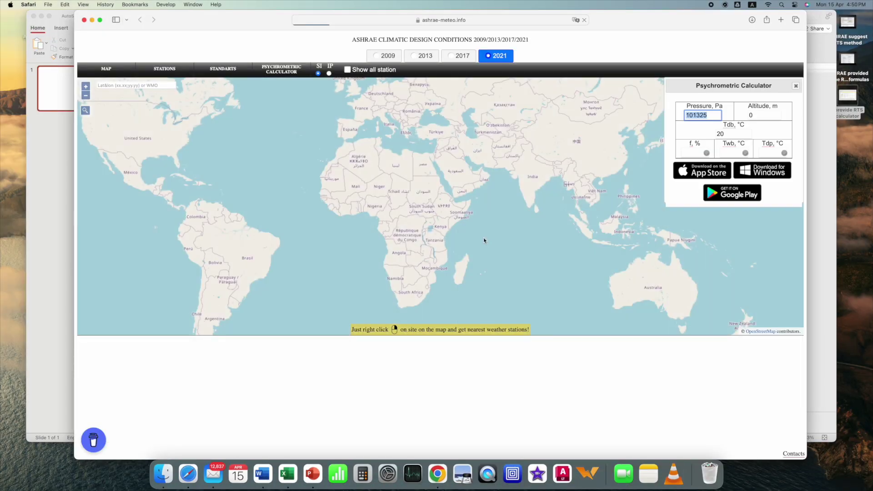
{"action": "key", "text": "ctrl+super+f"}
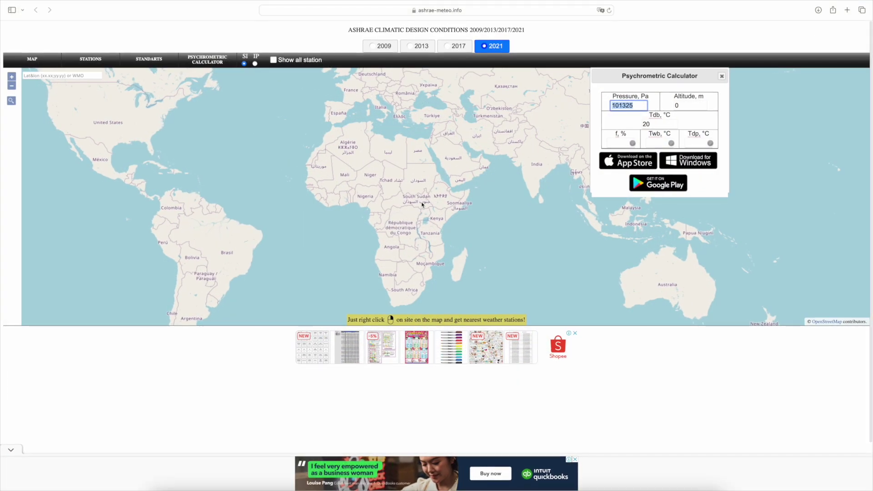
{"action": "left_click", "coordinate": [11, 100]}
{"action": "type", "text": "kua"}
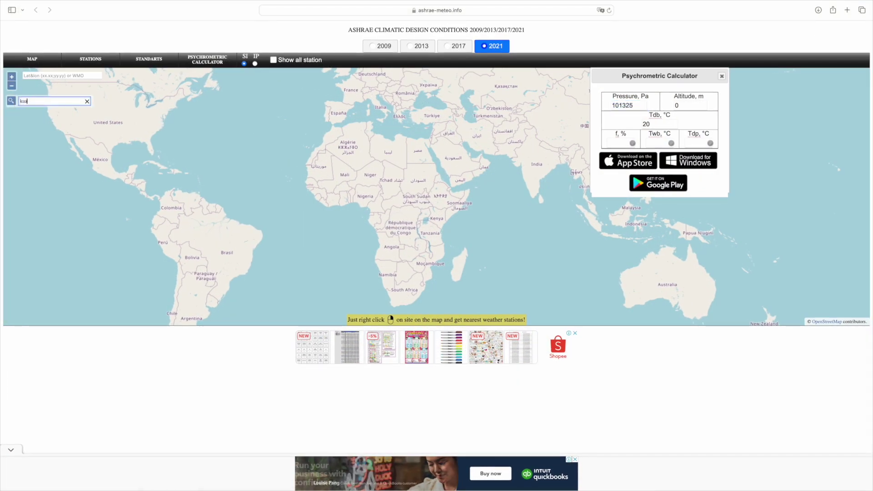
{"action": "type", "text": "la lumpur"}
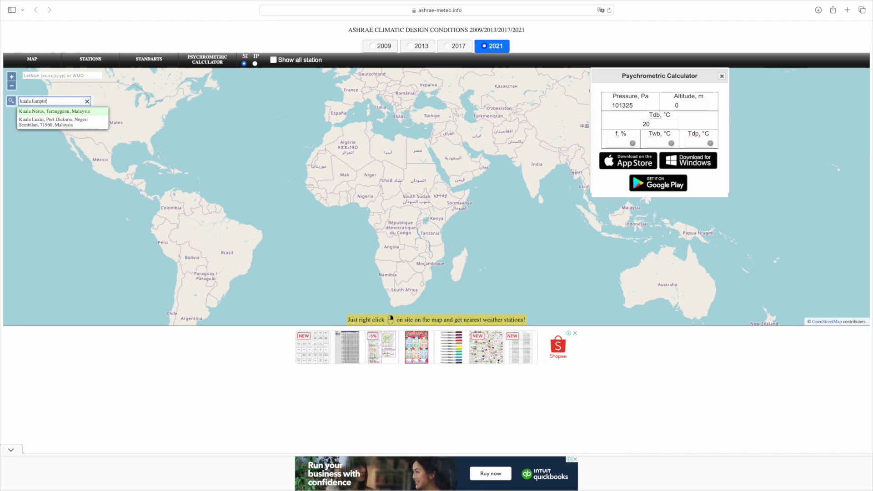
Step: Bring up the Kuala Lumpur Subang station's 2021 design conditions table
{"action": "left_click", "coordinate": [56, 133]}
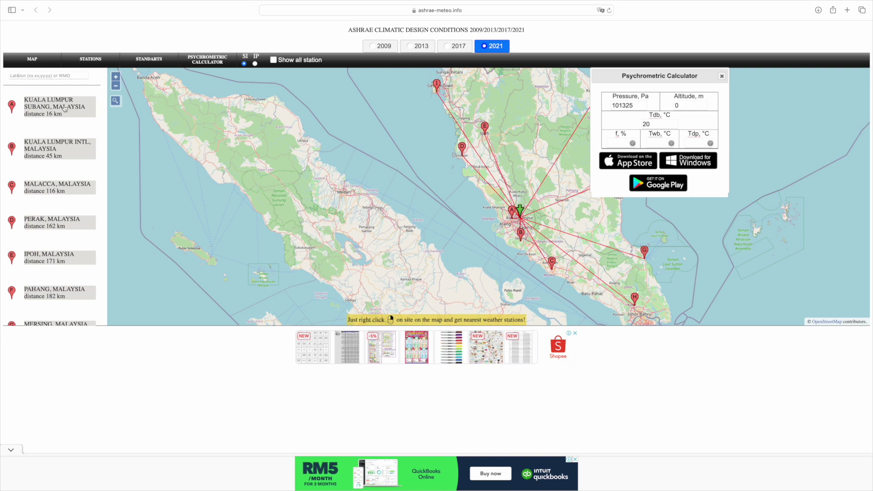
{"action": "left_click", "coordinate": [65, 108]}
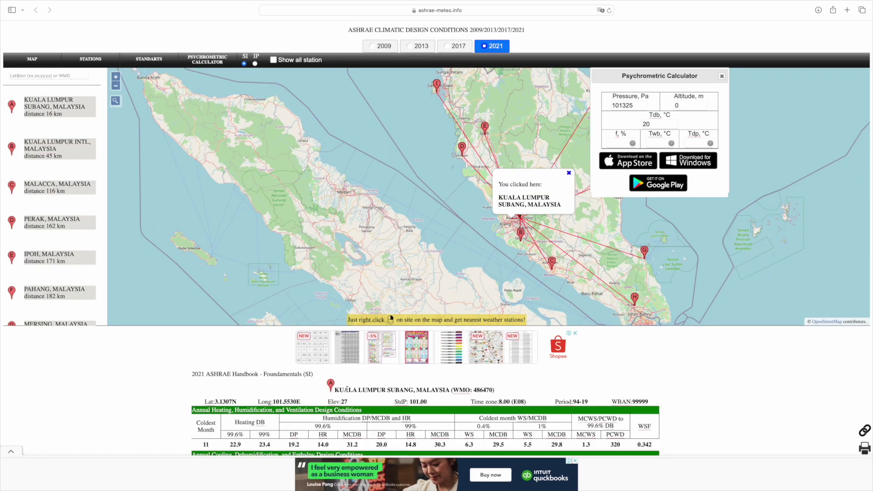
{"action": "scroll", "coordinate": [402, 380], "scroll_direction": "down", "scroll_amount": 7}
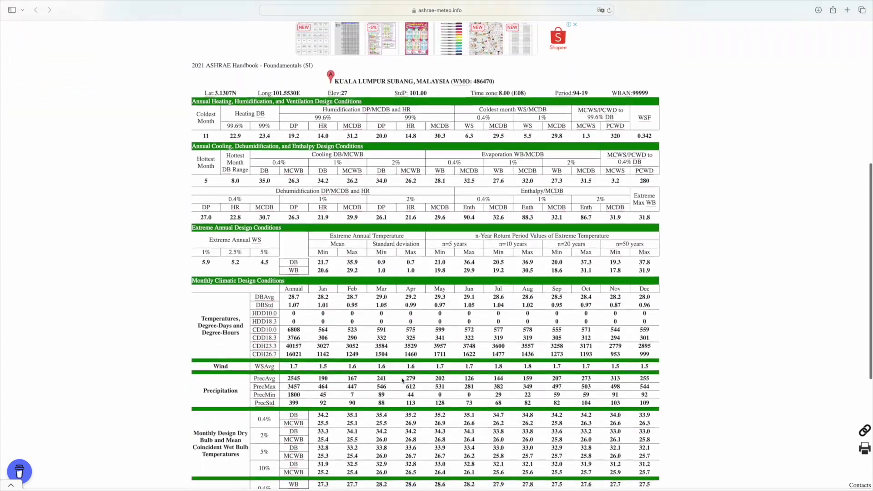
{"action": "scroll", "coordinate": [402, 380], "scroll_direction": "down", "scroll_amount": 1}
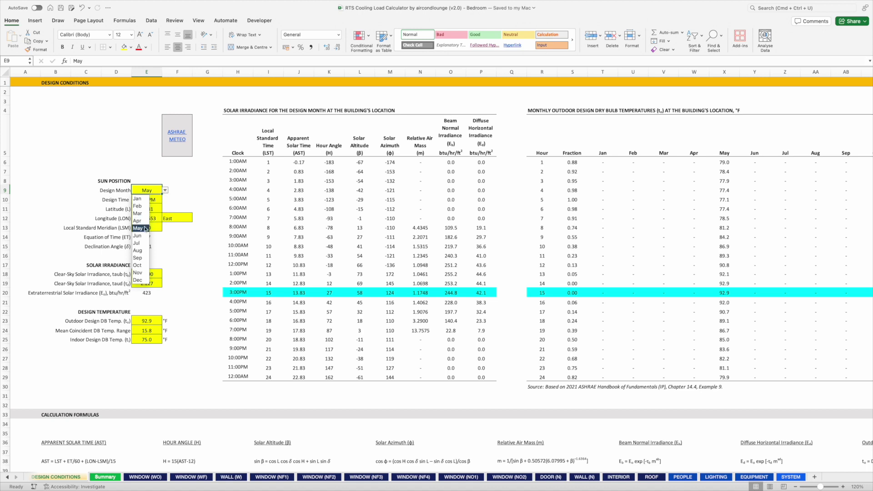
Step: Keep the design month at May and the design time at 3:00PM
{"action": "left_click", "coordinate": [145, 229]}
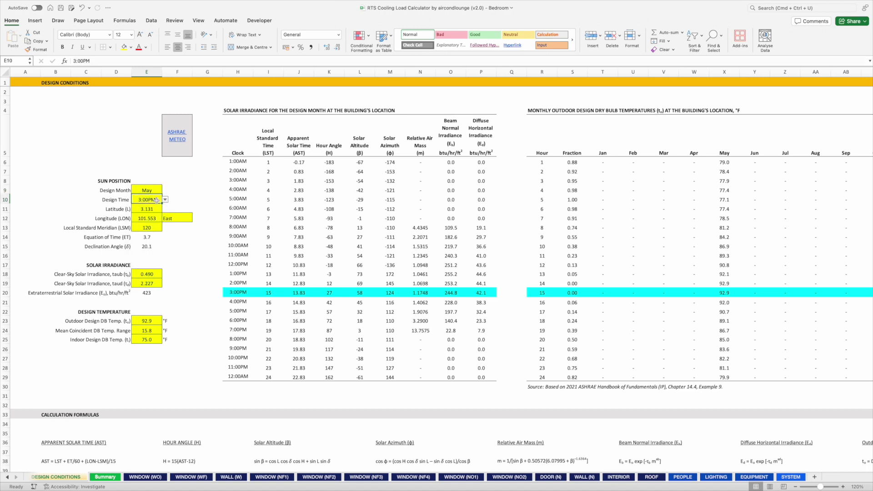
{"action": "left_click", "coordinate": [166, 201]}
{"action": "left_click", "coordinate": [154, 209]}
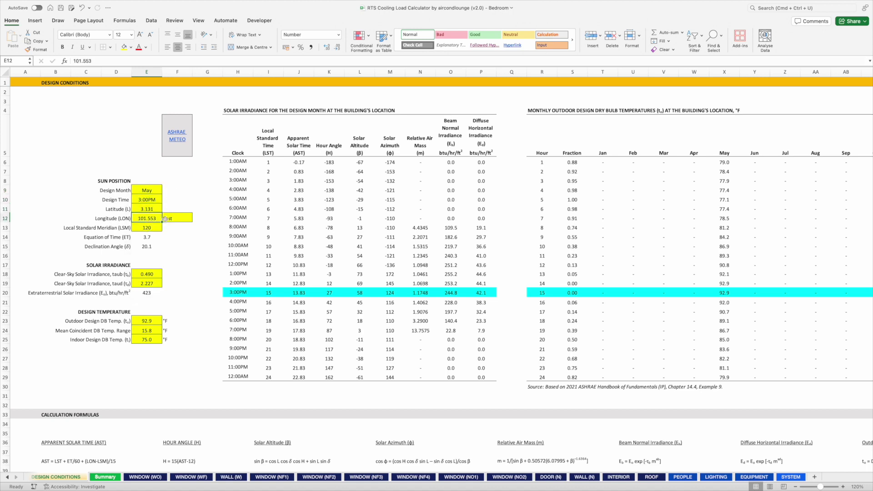
{"action": "scroll", "coordinate": [186, 246], "scroll_direction": "down", "scroll_amount": 1}
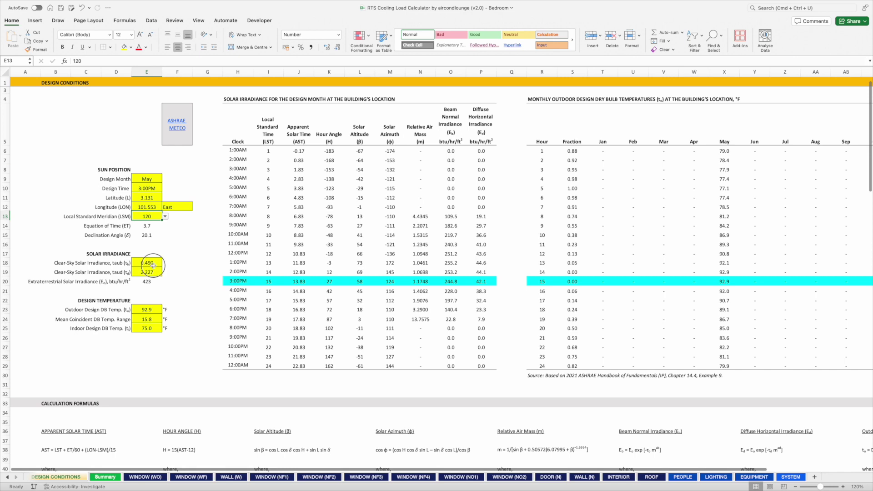
{"action": "scroll", "coordinate": [189, 303], "scroll_direction": "down", "scroll_amount": 3}
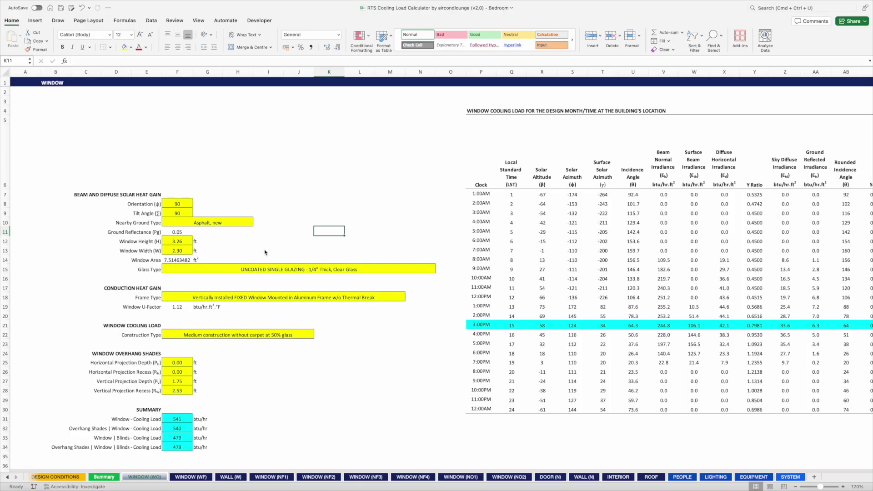
{"action": "left_click", "coordinate": [213, 223]}
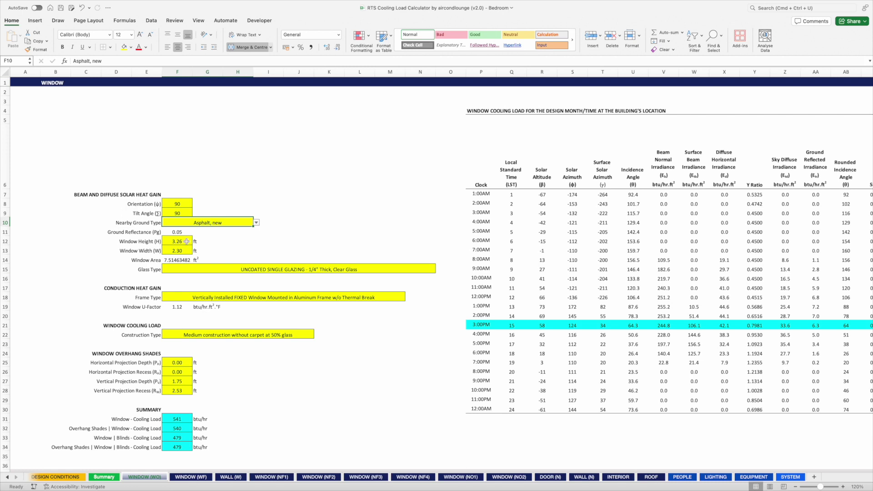
{"action": "left_click", "coordinate": [186, 241]}
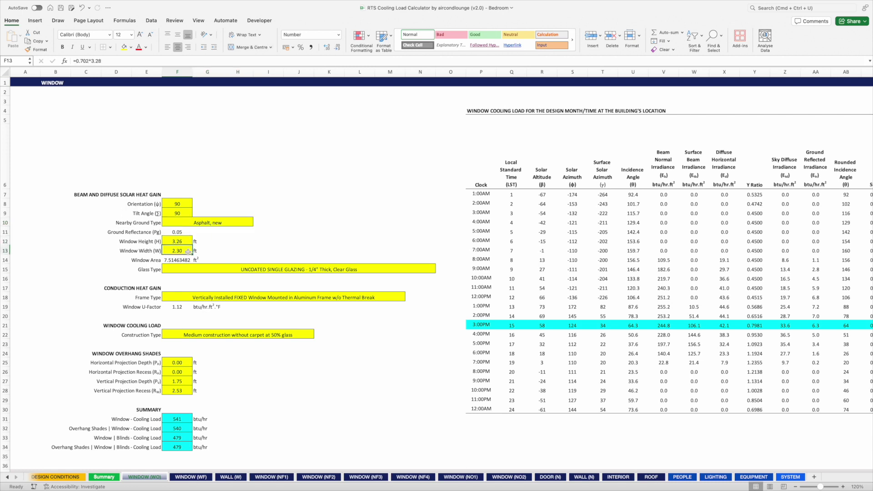
{"action": "left_click", "coordinate": [353, 269]}
{"action": "left_click", "coordinate": [438, 270]}
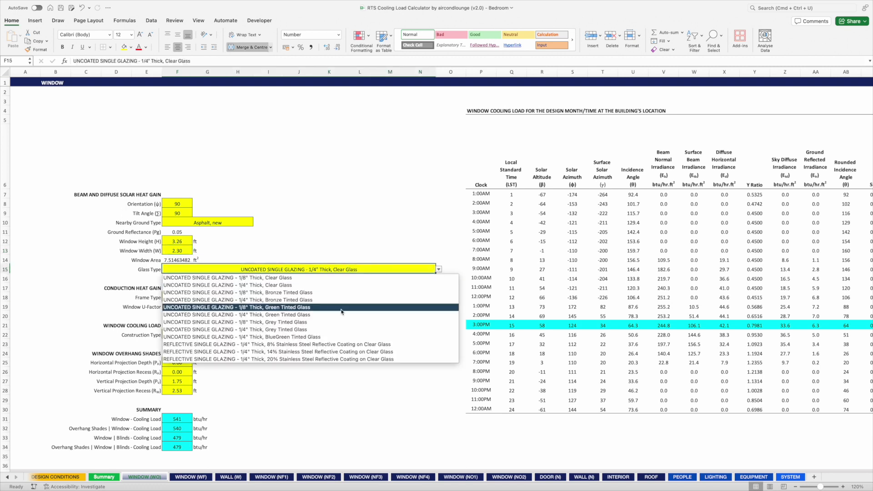
{"action": "scroll", "coordinate": [341, 309], "scroll_direction": "down", "scroll_amount": 2}
{"action": "scroll", "coordinate": [340, 309], "scroll_direction": "up", "scroll_amount": 2}
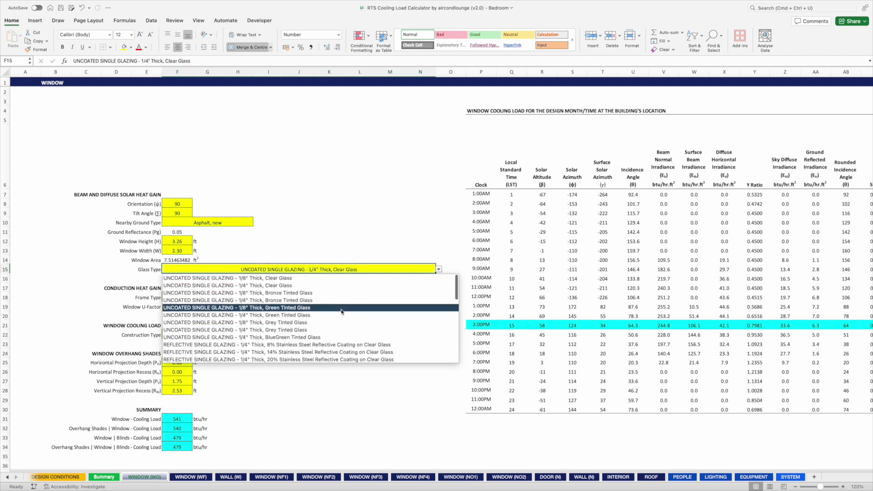
{"action": "left_click", "coordinate": [280, 286]}
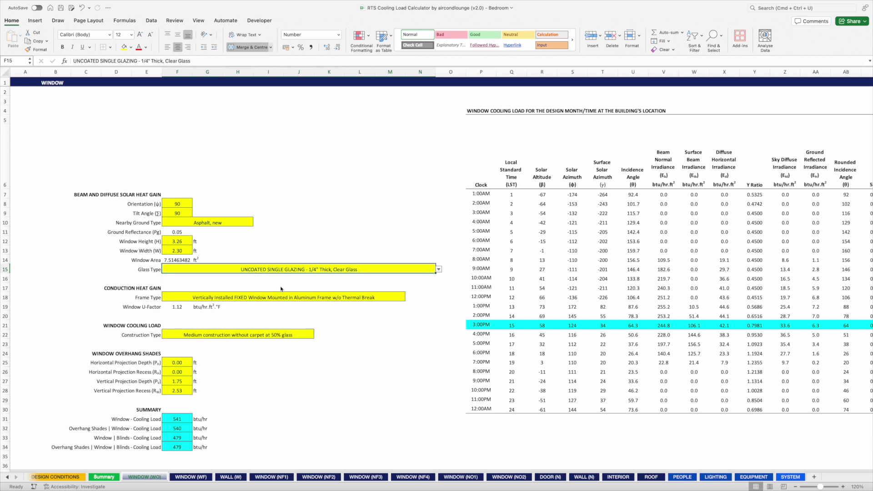
{"action": "left_click", "coordinate": [438, 269]}
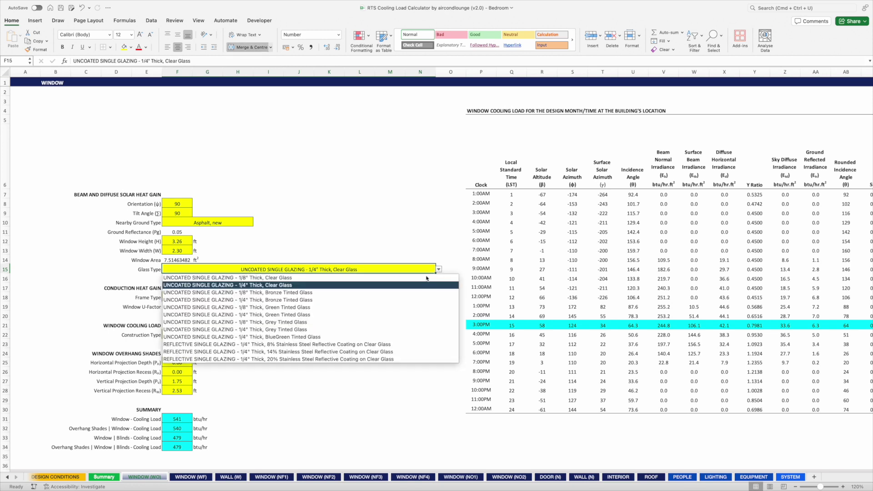
{"action": "scroll", "coordinate": [340, 312], "scroll_direction": "down", "scroll_amount": 3}
{"action": "scroll", "coordinate": [341, 312], "scroll_direction": "up", "scroll_amount": 2}
{"action": "left_click", "coordinate": [347, 297]}
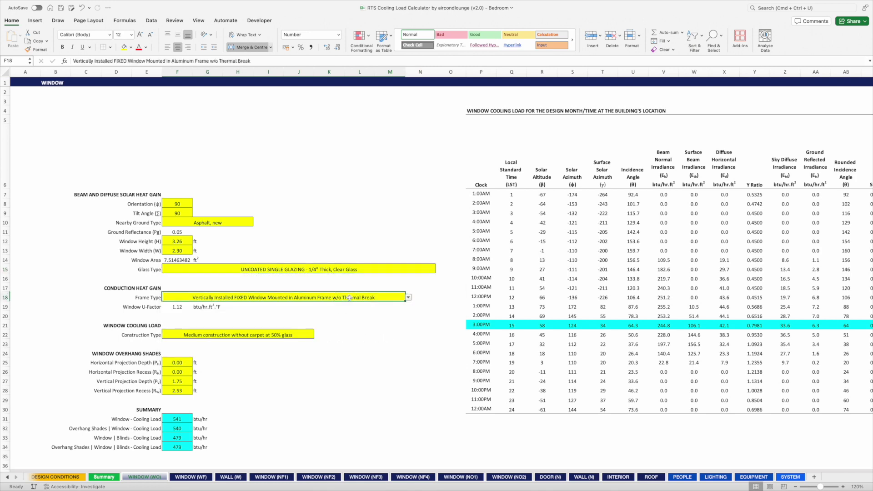
{"action": "left_click", "coordinate": [408, 298]}
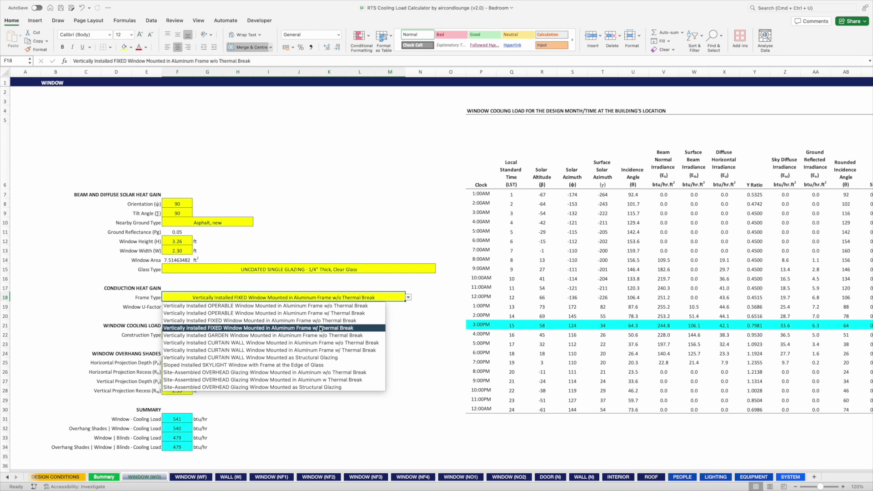
{"action": "left_click", "coordinate": [351, 321]}
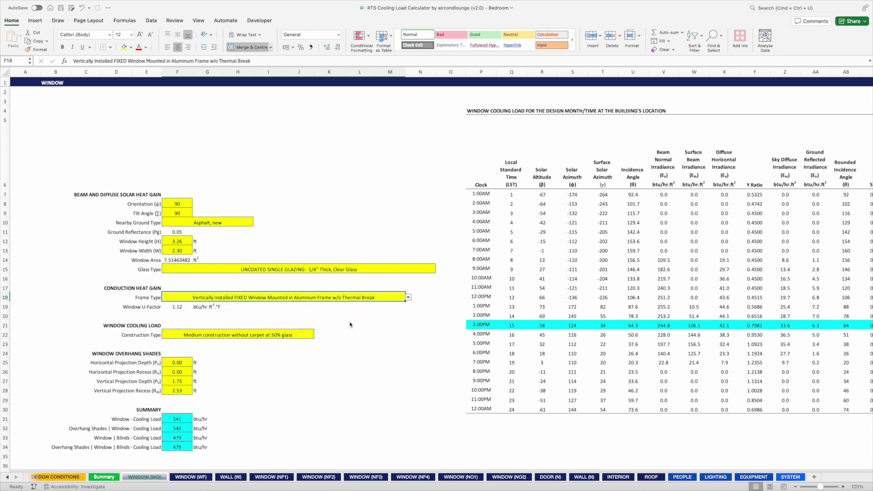
{"action": "scroll", "coordinate": [275, 312], "scroll_direction": "down", "scroll_amount": 1}
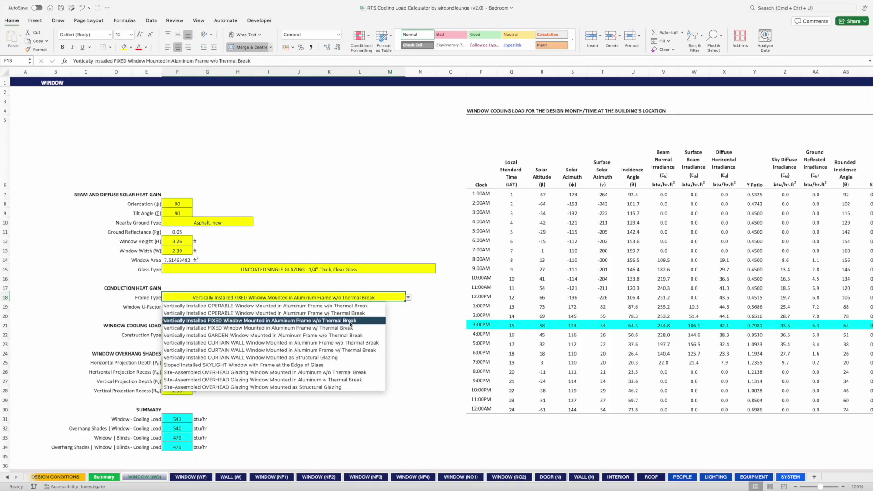
{"action": "left_click", "coordinate": [351, 321]}
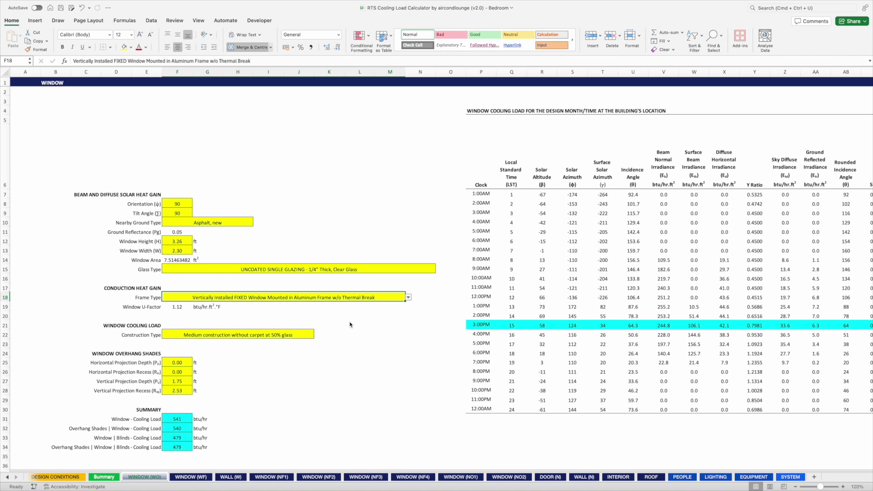
{"action": "scroll", "coordinate": [350, 324], "scroll_direction": "down", "scroll_amount": 3}
{"action": "left_click", "coordinate": [251, 298]}
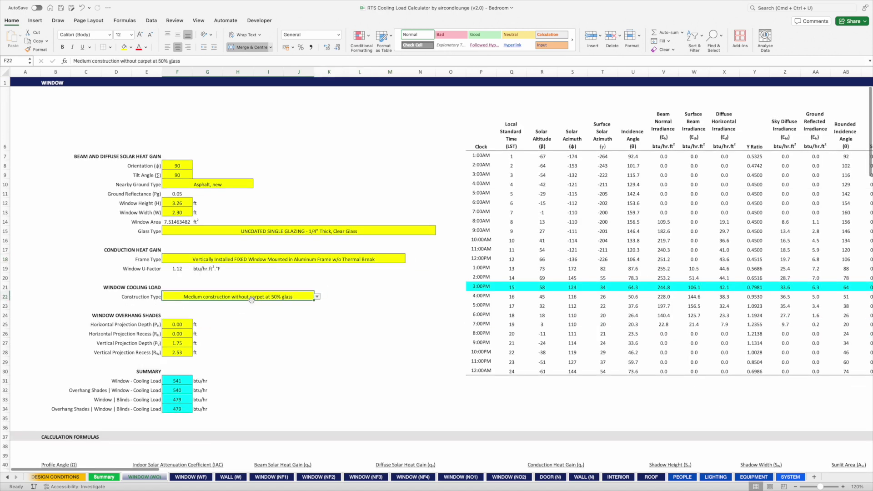
{"action": "left_click", "coordinate": [317, 297]}
{"action": "scroll", "coordinate": [259, 332], "scroll_direction": "down", "scroll_amount": 3}
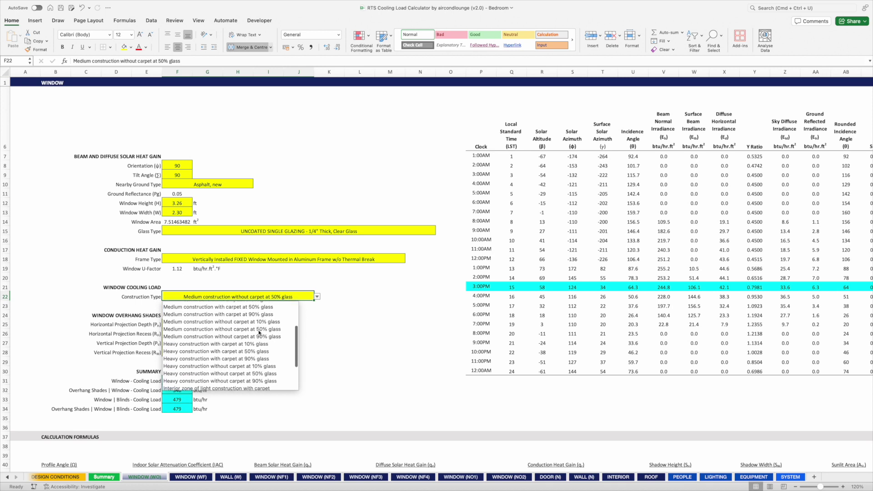
{"action": "scroll", "coordinate": [259, 332], "scroll_direction": "up", "scroll_amount": 3}
{"action": "scroll", "coordinate": [260, 345], "scroll_direction": "down", "scroll_amount": 2}
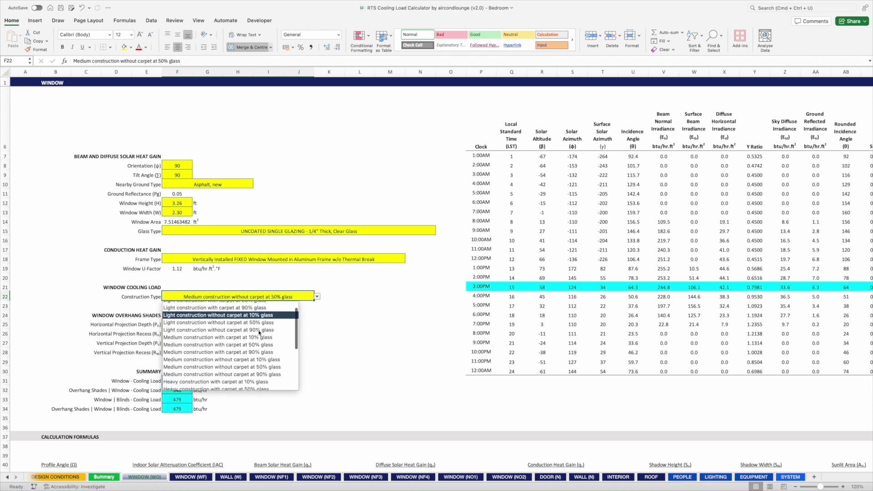
{"action": "left_click", "coordinate": [262, 364]}
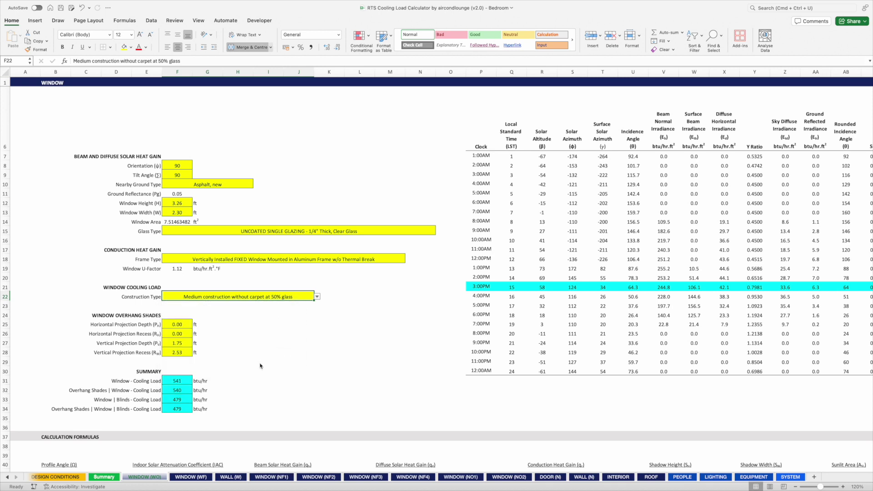
{"action": "scroll", "coordinate": [353, 323], "scroll_direction": "up", "scroll_amount": 1}
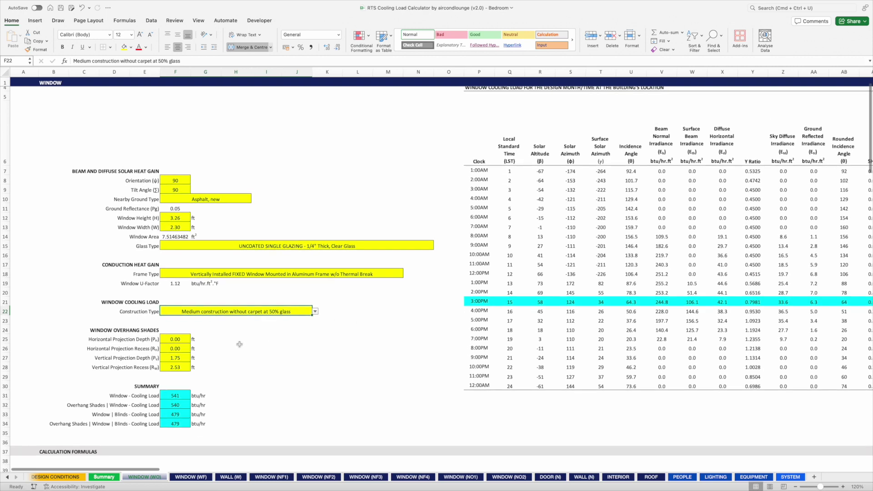
{"action": "scroll", "coordinate": [235, 344], "scroll_direction": "down", "scroll_amount": 3}
{"action": "key", "text": "Down"}
{"action": "key", "text": "Down"}
{"action": "key", "text": "Down"}
{"action": "key", "text": "Down"}
{"action": "key", "text": "Down"}
{"action": "key", "text": "Down"}
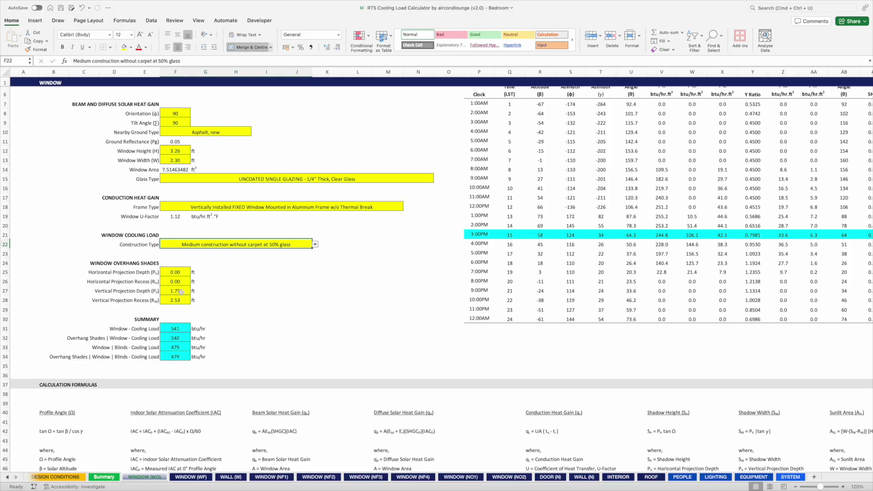
{"action": "left_click", "coordinate": [182, 291]}
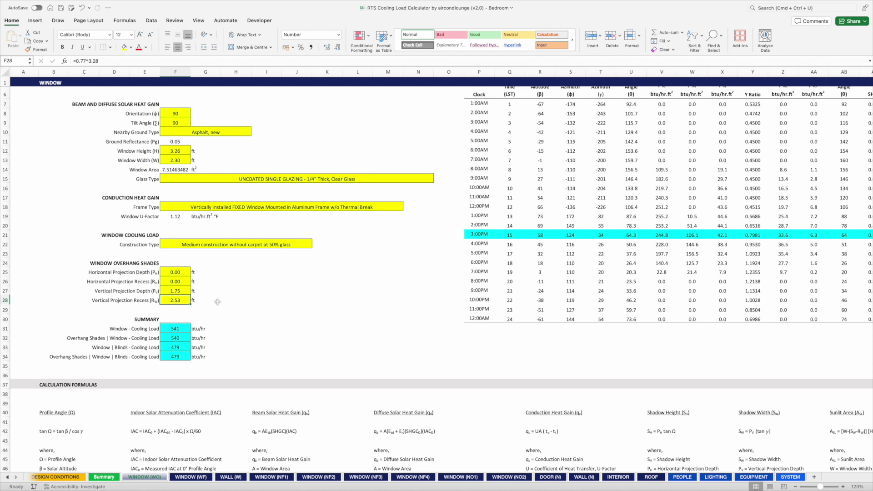
{"action": "left_click", "coordinate": [187, 356]}
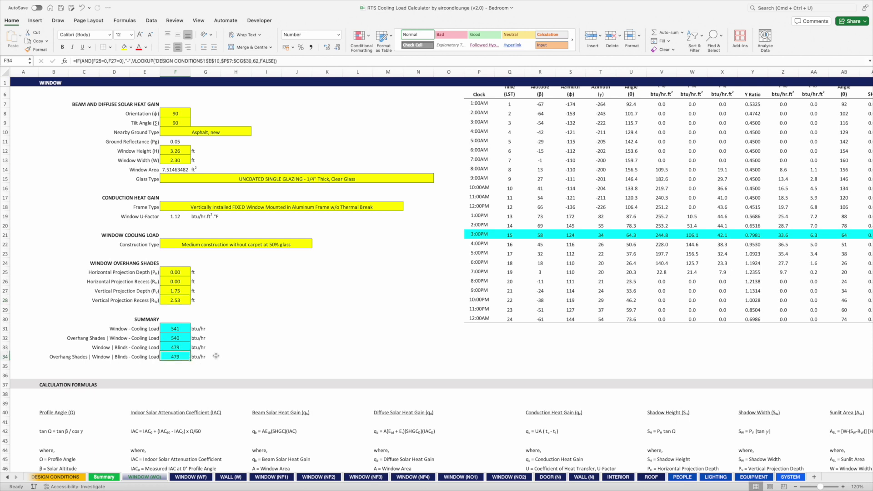
Step: Inspect the summary formulas for window with blinds, overhang-shaded window and window cooling loads
{"action": "key", "text": "Up"}
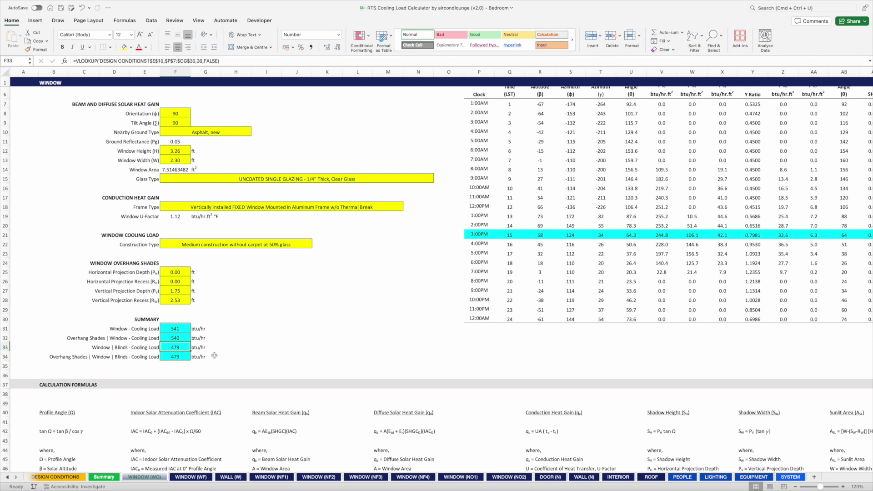
{"action": "key", "text": "Up"}
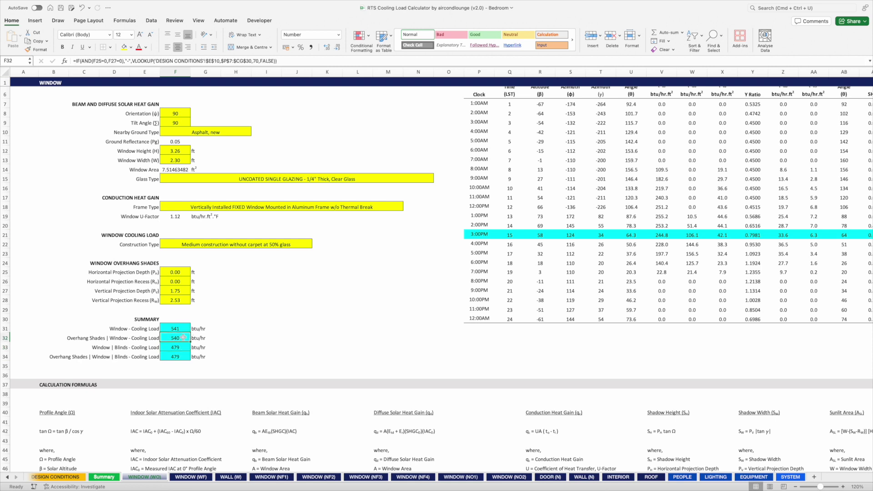
{"action": "key", "text": "Up"}
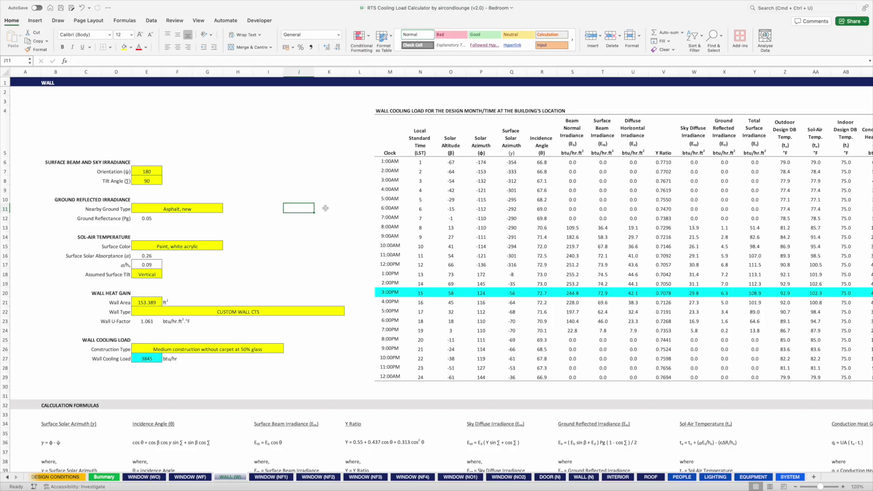
Step: Review wall orientation 180 and tilt 90, keeping surface colour Paint, white acrylic
{"action": "left_click", "coordinate": [151, 171]}
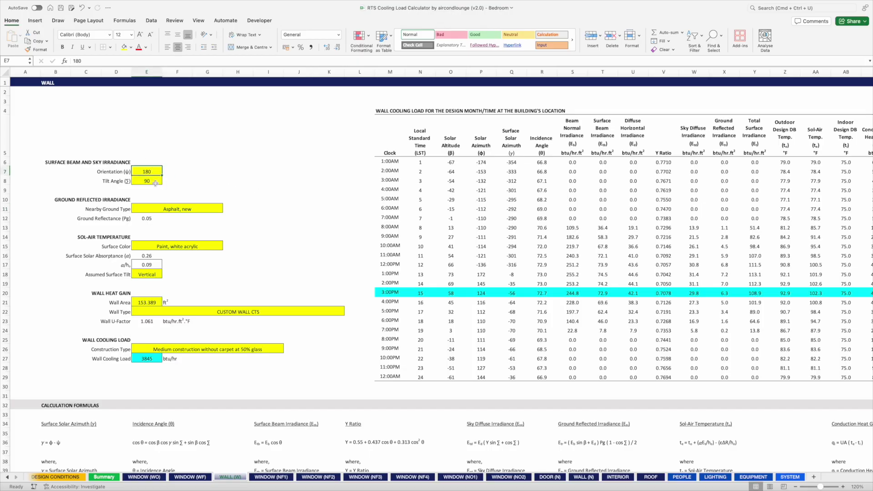
{"action": "left_click", "coordinate": [152, 182]}
{"action": "left_click", "coordinate": [182, 209]}
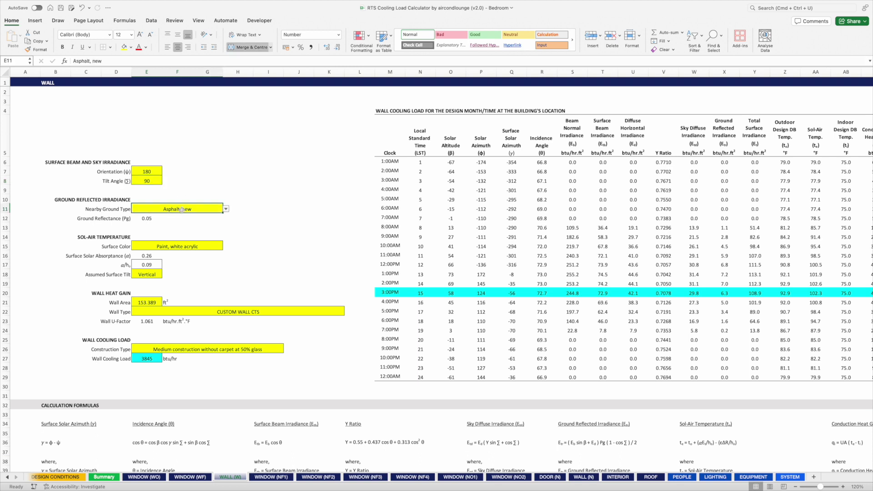
{"action": "left_click", "coordinate": [183, 246]}
{"action": "left_click", "coordinate": [226, 246]}
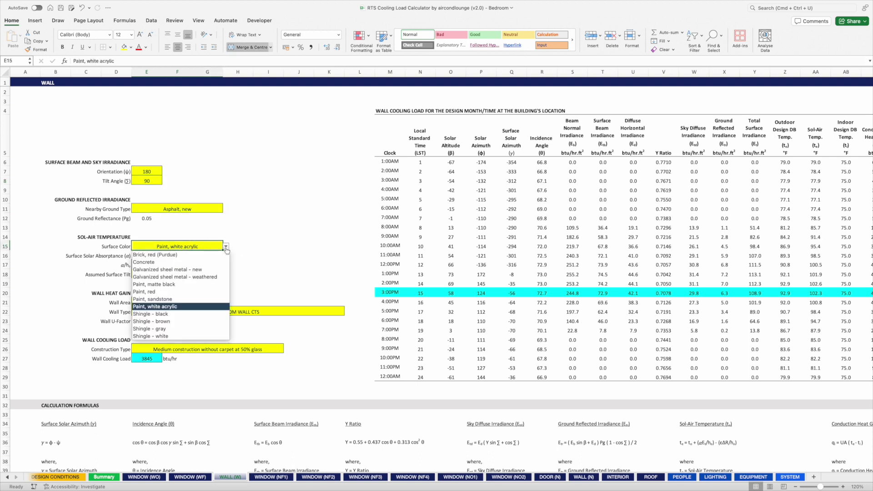
{"action": "left_click", "coordinate": [173, 307]}
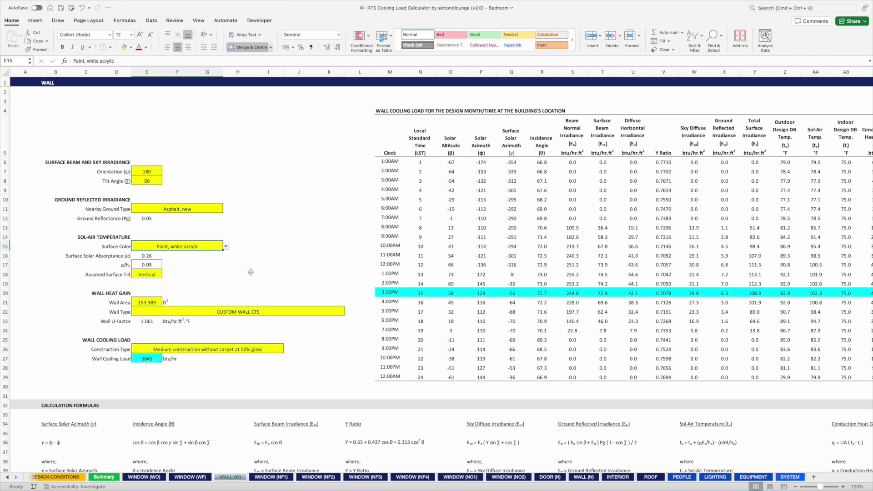
Step: Review the surface tilt and 153.389 ft² wall area, and browse the Wall Type list
{"action": "left_click", "coordinate": [155, 273]}
{"action": "left_click", "coordinate": [155, 301]}
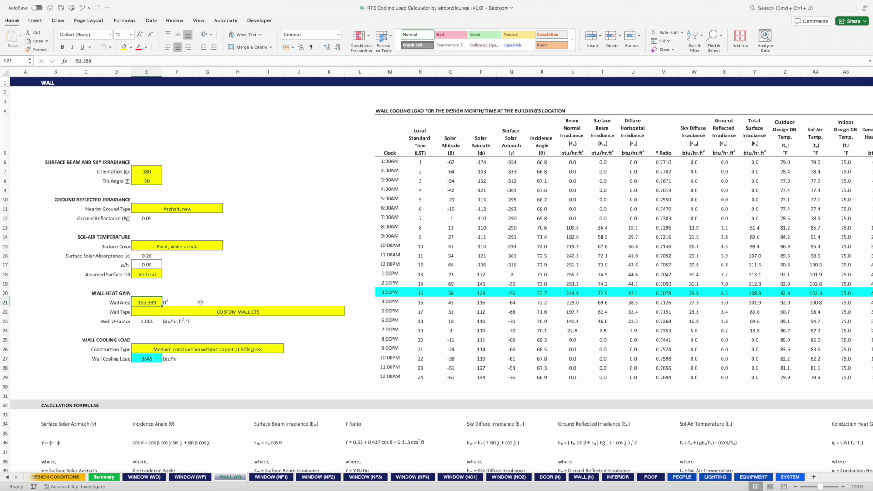
{"action": "left_click", "coordinate": [239, 312]}
{"action": "left_click", "coordinate": [347, 313]}
{"action": "scroll", "coordinate": [265, 349], "scroll_direction": "down", "scroll_amount": 3}
{"action": "scroll", "coordinate": [265, 349], "scroll_direction": "down", "scroll_amount": 6}
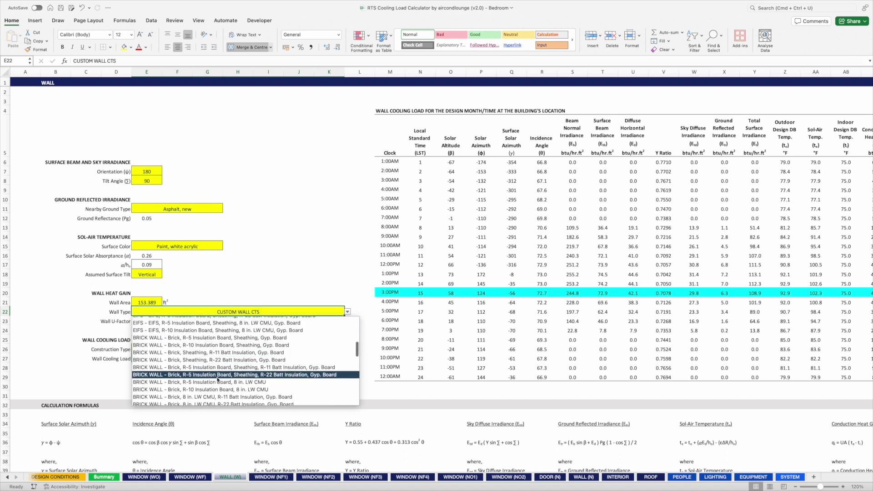
{"action": "scroll", "coordinate": [213, 392], "scroll_direction": "down", "scroll_amount": 1}
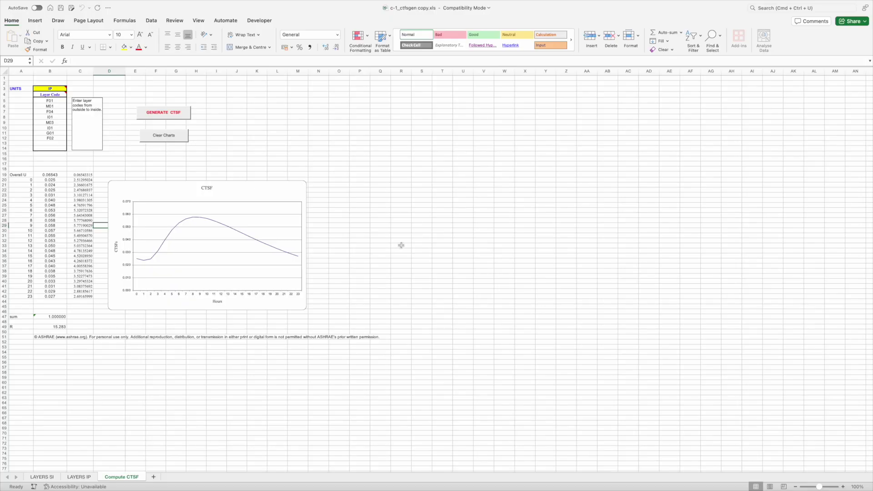
Step: Look up the M01 layer's property values on the LAYERS IP sheet
{"action": "left_click", "coordinate": [93, 476]}
{"action": "scroll", "coordinate": [126, 220], "scroll_direction": "up", "scroll_amount": 20}
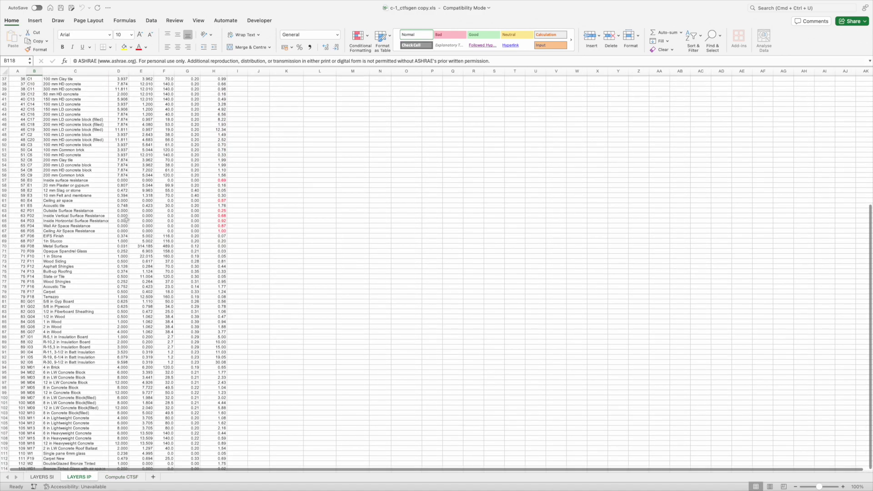
{"action": "left_click_drag", "start_coordinate": [33, 196], "coordinate": [136, 196]}
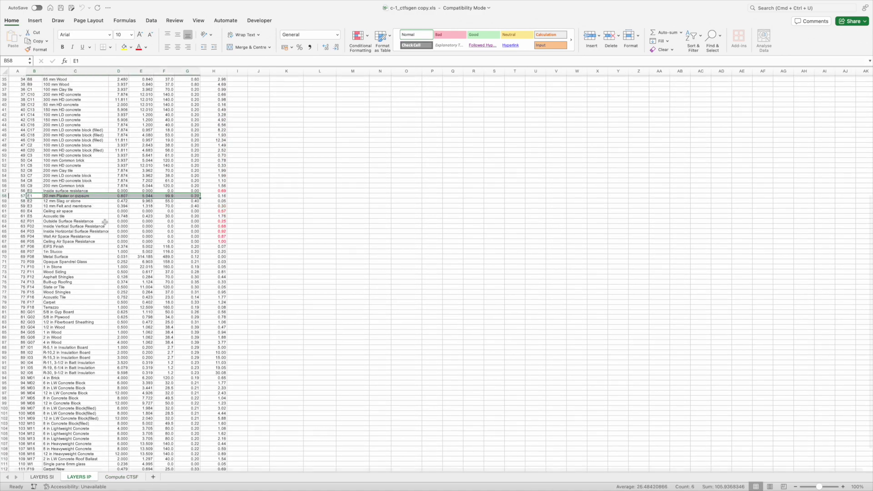
{"action": "scroll", "coordinate": [136, 273], "scroll_direction": "down", "scroll_amount": 4}
{"action": "left_click", "coordinate": [42, 316]}
{"action": "left_click_drag", "start_coordinate": [42, 316], "coordinate": [172, 318]}
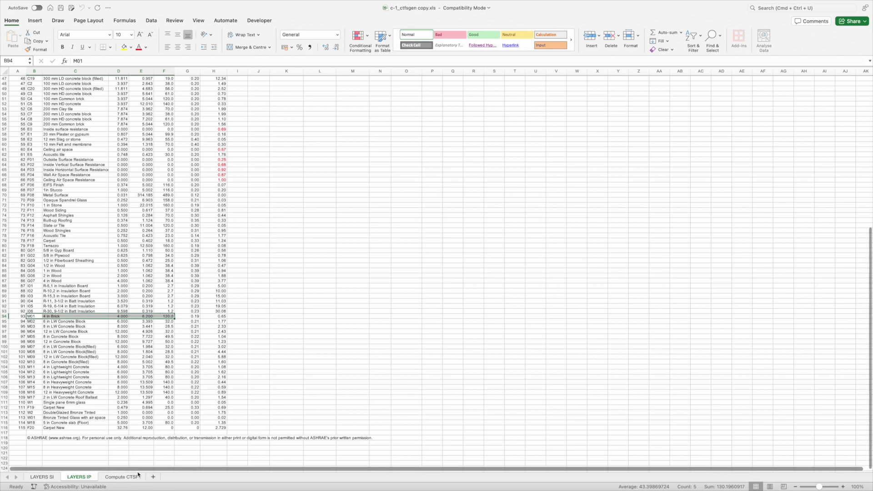
Step: Generate a CTSF for layers E1, M01, E1 and copy it into the CUSTOM WALL CTS column
{"action": "left_click", "coordinate": [122, 476]}
{"action": "left_click", "coordinate": [54, 100]}
{"action": "type", "text": "E"}
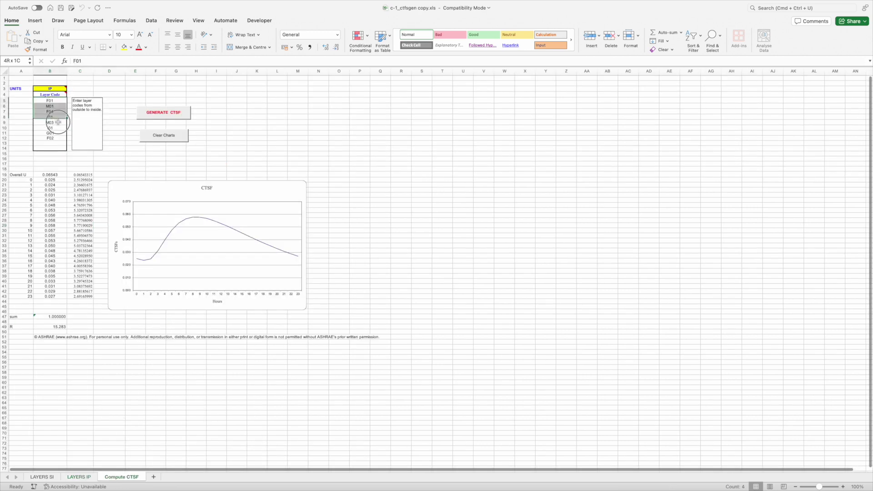
{"action": "type", "text": "1M01"}
{"action": "key", "text": "Return"}
{"action": "type", "text": "E1"}
{"action": "key", "text": "Return"}
{"action": "left_click", "coordinate": [164, 112]}
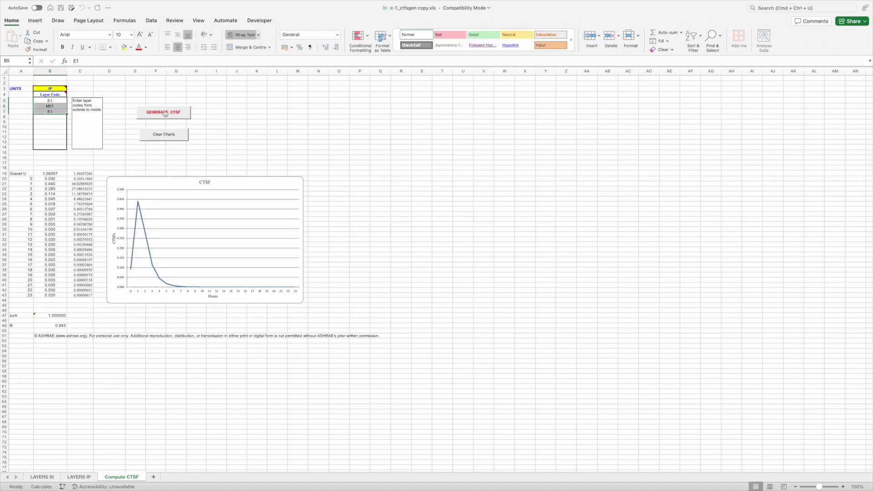
{"action": "left_click_drag", "start_coordinate": [86, 173], "coordinate": [81, 296]}
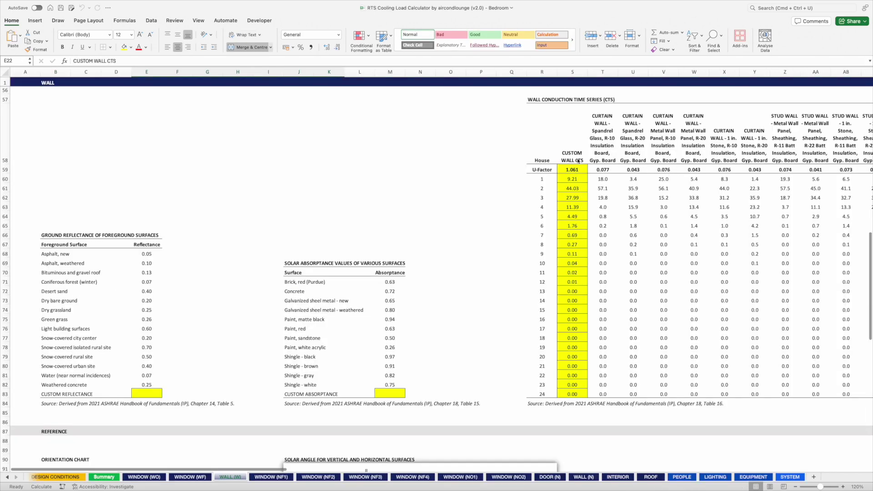
{"action": "left_click_drag", "start_coordinate": [572, 169], "coordinate": [575, 397]}
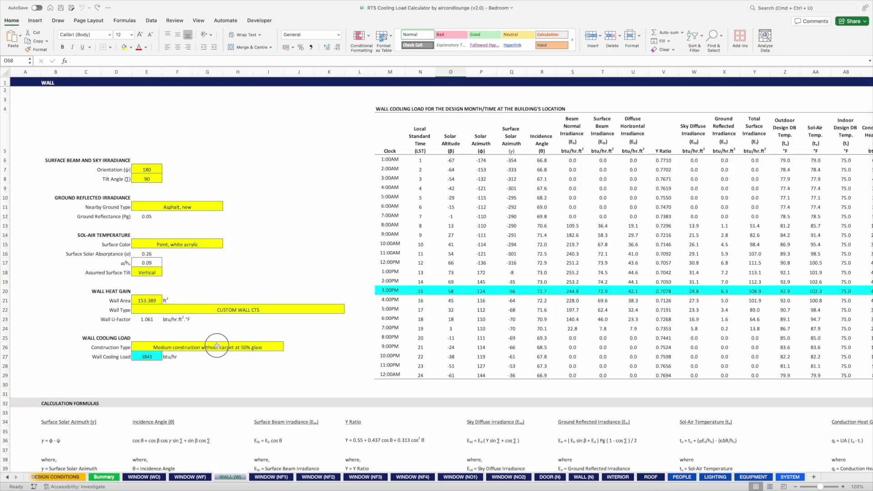
Step: Check the wall construction type in E26: medium, without carpet, 50% glass
{"action": "left_click", "coordinate": [216, 346]}
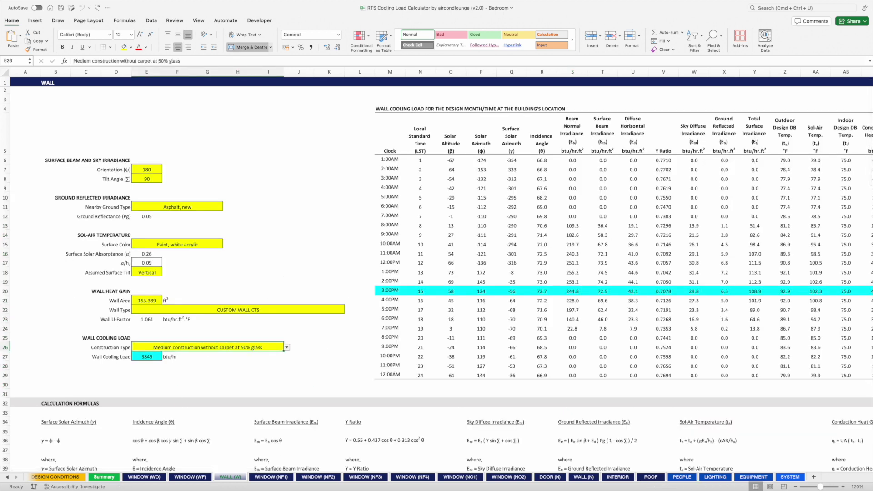
{"action": "left_click", "coordinate": [166, 357]}
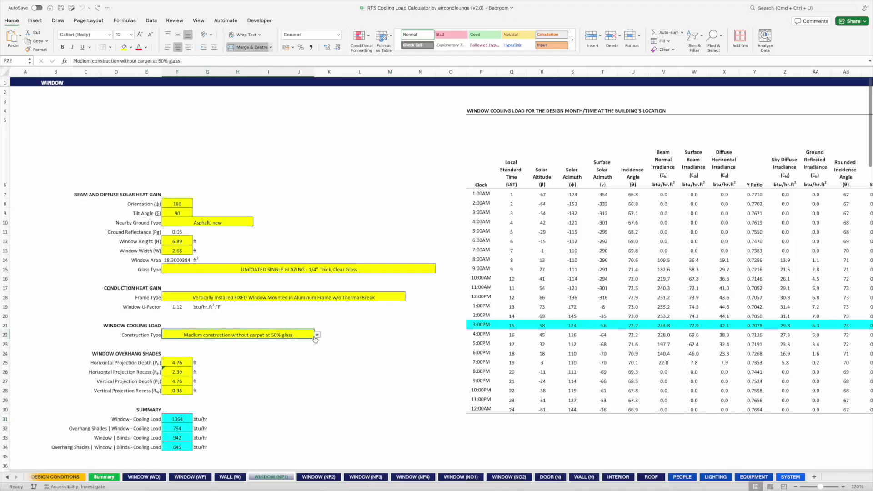
Step: Scroll through the INTERIOR sheet to review its CUSTOM SURFACE CTS surface inputs
{"action": "scroll", "coordinate": [266, 251], "scroll_direction": "down", "scroll_amount": 3}
{"action": "scroll", "coordinate": [265, 252], "scroll_direction": "up", "scroll_amount": 3}
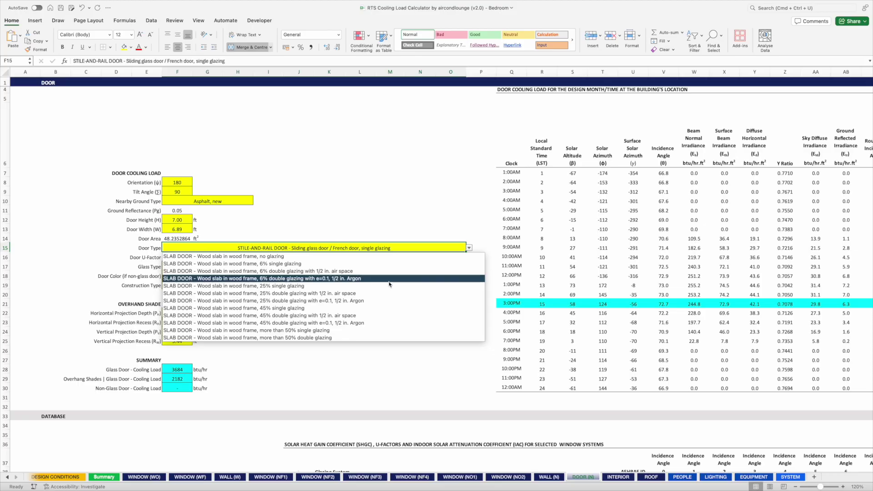
{"action": "scroll", "coordinate": [389, 285], "scroll_direction": "down", "scroll_amount": 2}
{"action": "scroll", "coordinate": [389, 284], "scroll_direction": "down", "scroll_amount": 5}
{"action": "scroll", "coordinate": [389, 285], "scroll_direction": "down", "scroll_amount": 2}
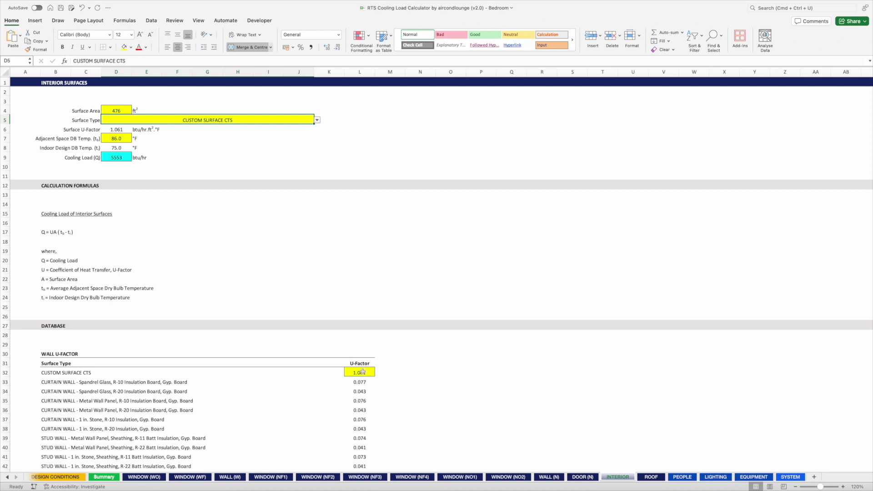
Step: Check interior U-Factor 1.061 and 86°F adjacent space, then review ROOF, PEOPLE, LIGHTING and EQUIPMENT sheets
{"action": "left_click", "coordinate": [363, 370]}
{"action": "left_click", "coordinate": [125, 140]}
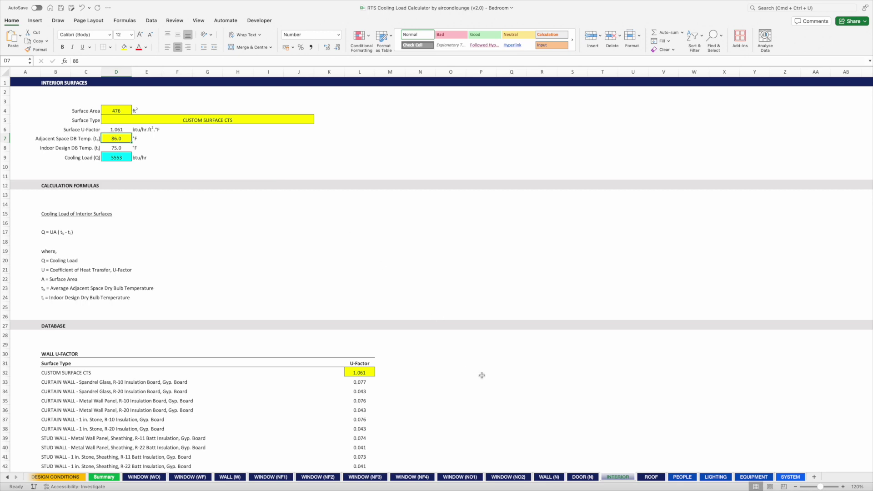
{"action": "left_click", "coordinate": [650, 477]}
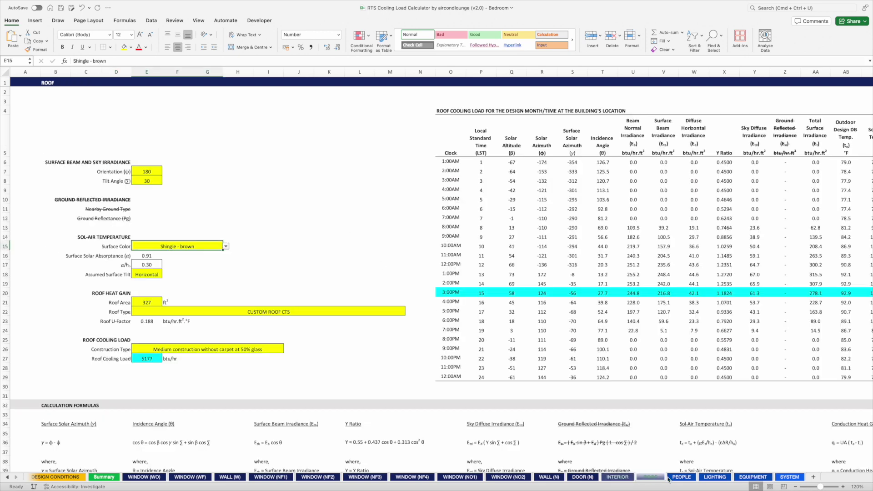
{"action": "left_click", "coordinate": [682, 477]}
{"action": "left_click", "coordinate": [715, 477]}
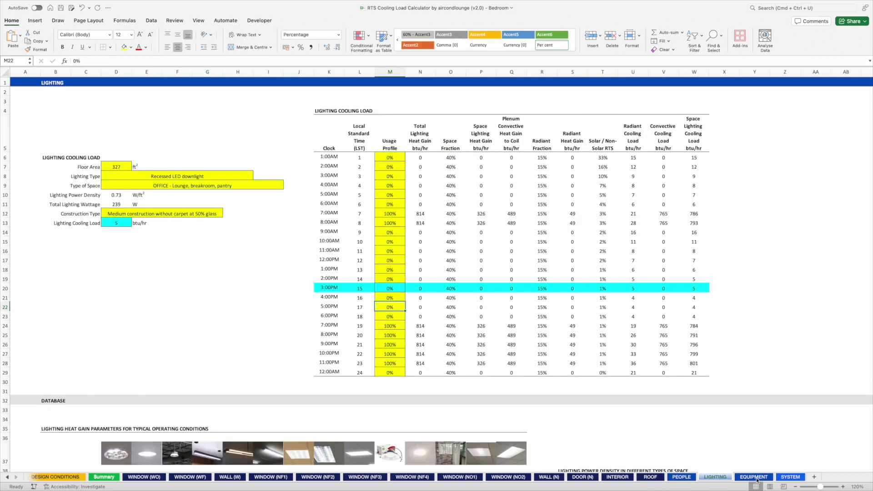
{"action": "left_click", "coordinate": [753, 477]}
{"action": "scroll", "coordinate": [576, 285], "scroll_direction": "up", "scroll_amount": 1}
{"action": "scroll", "coordinate": [577, 285], "scroll_direction": "down", "scroll_amount": 10}
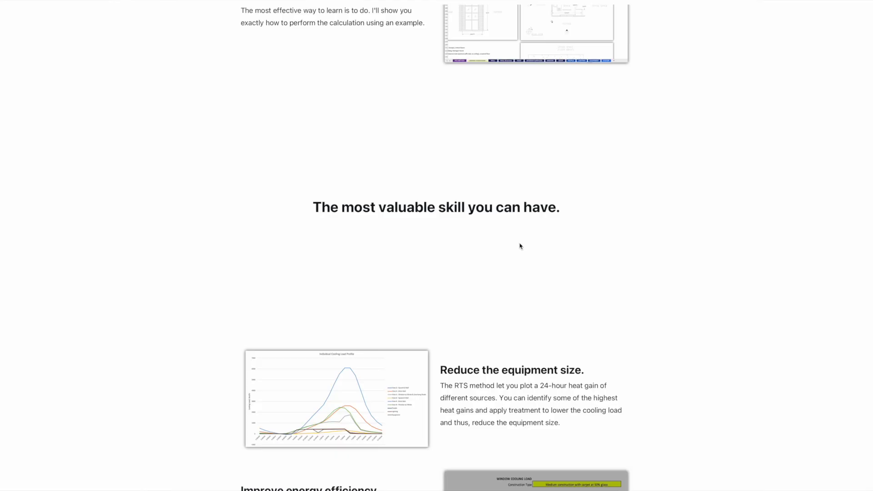
Step: Scroll the course sales page to the equipment-size and energy-efficiency feature sections
{"action": "scroll", "coordinate": [520, 245], "scroll_direction": "down", "scroll_amount": 5}
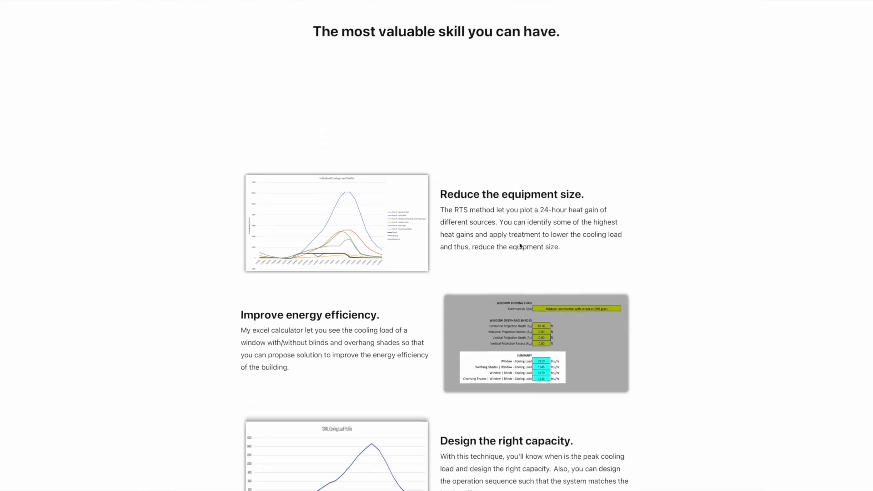
{"action": "scroll", "coordinate": [520, 245], "scroll_direction": "down", "scroll_amount": 1}
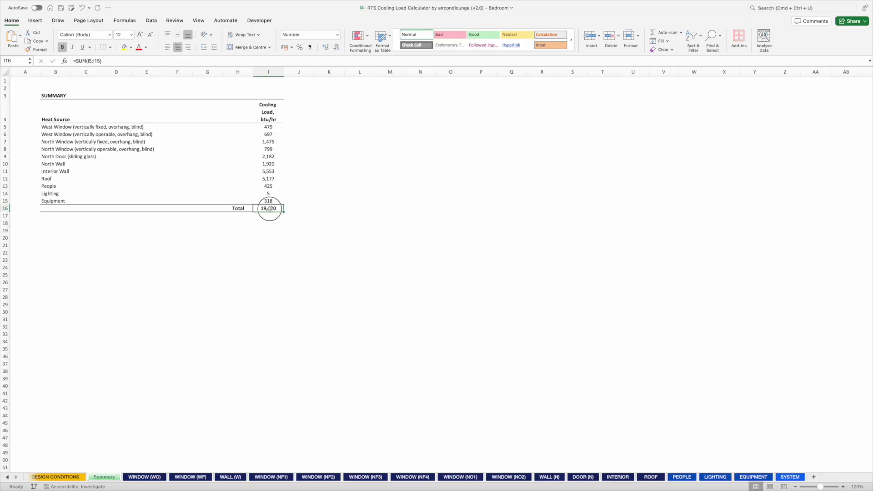
Step: Go to the DESIGN CONDITIONS sheet after confirming the 19,030 btu/hr Summary total
{"action": "left_click", "coordinate": [55, 476]}
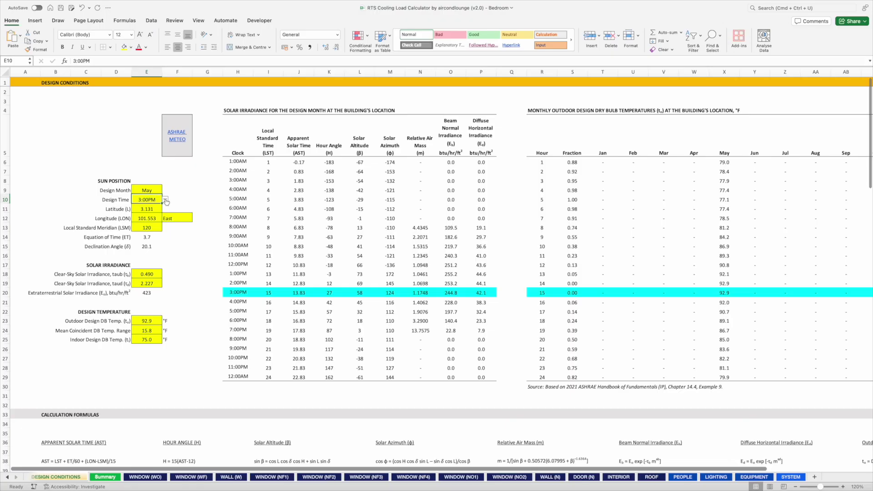
Step: Set the Design Time in E10 to 2:00PM and check the Summary total of 18,645 btu/hr
{"action": "left_click", "coordinate": [165, 200]}
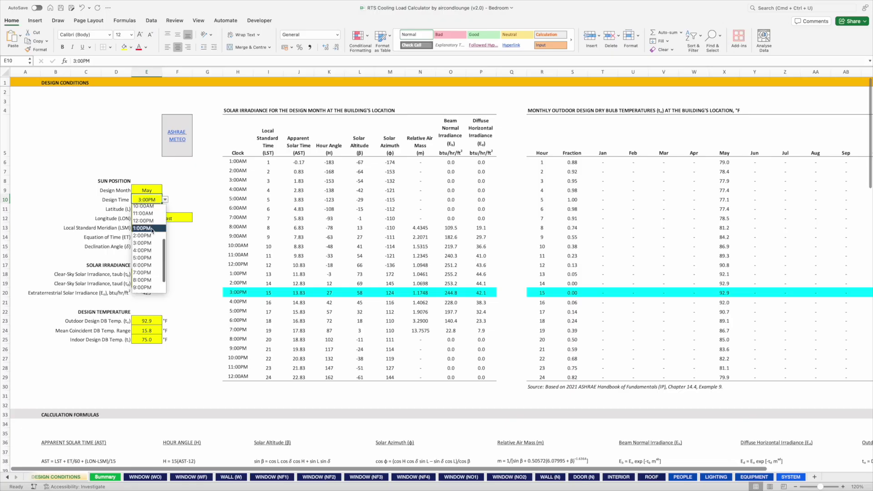
{"action": "left_click", "coordinate": [151, 236]}
{"action": "left_click", "coordinate": [105, 477]}
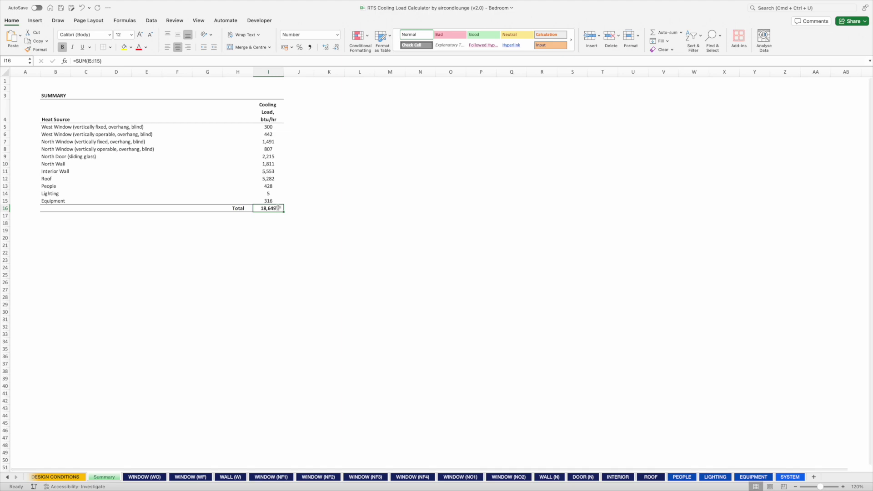
{"action": "left_click", "coordinate": [71, 477]}
Step: Set the Design Time to 1:00PM and check the Summary total of 17,980 btu/hr
{"action": "left_click", "coordinate": [165, 200]}
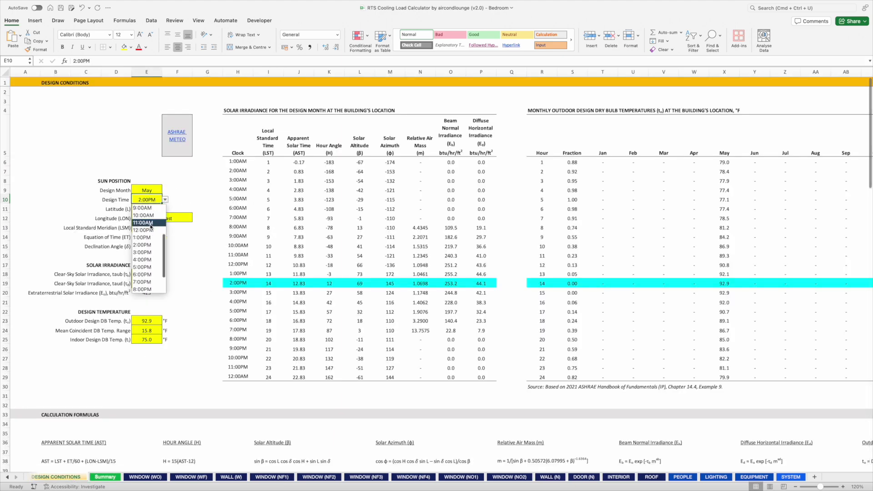
{"action": "left_click", "coordinate": [151, 237]}
{"action": "left_click", "coordinate": [104, 477]}
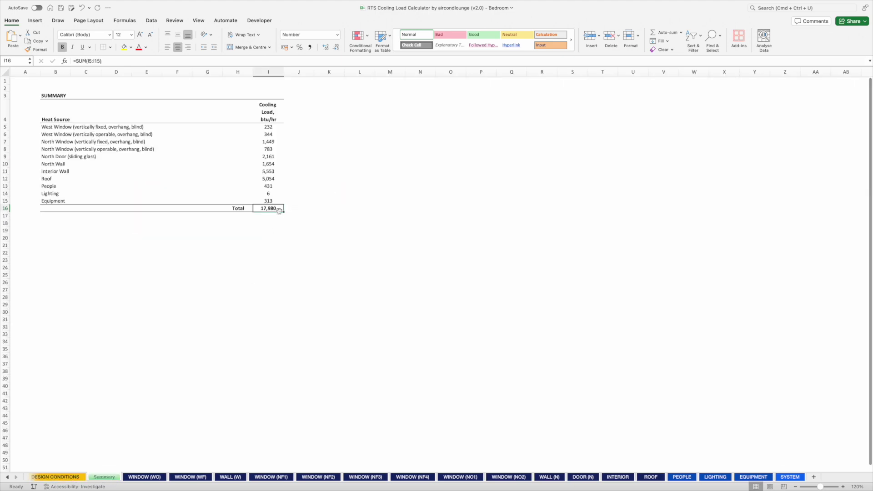
{"action": "left_click", "coordinate": [75, 477]}
Step: Set the Design Time to 4:00PM and review the resulting Summary total
{"action": "left_click", "coordinate": [165, 199]}
{"action": "left_click", "coordinate": [145, 244]}
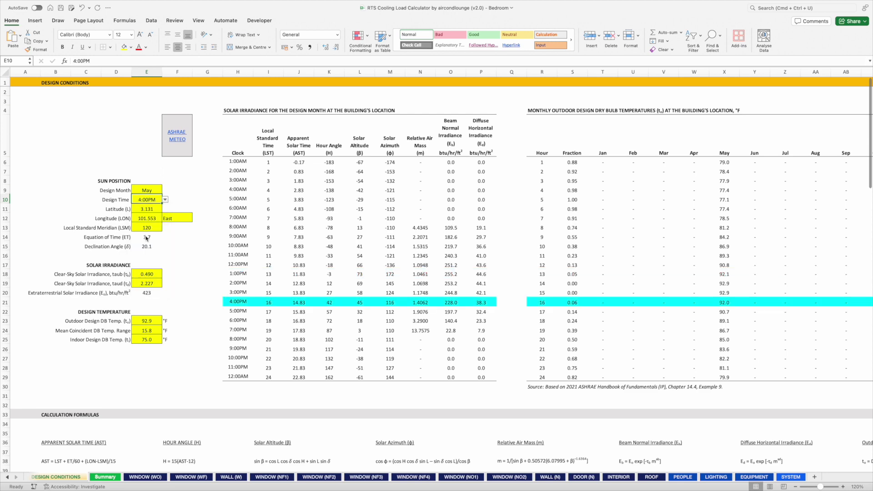
{"action": "left_click", "coordinate": [104, 477]}
{"action": "left_click", "coordinate": [55, 477]}
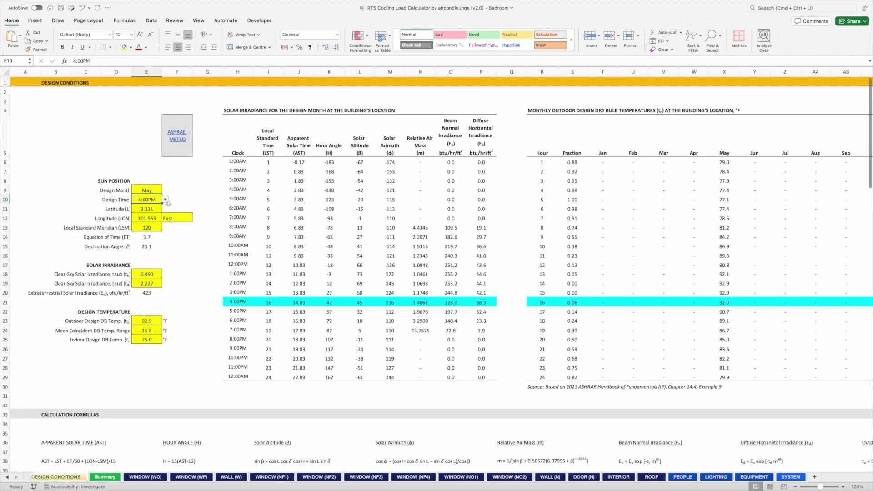